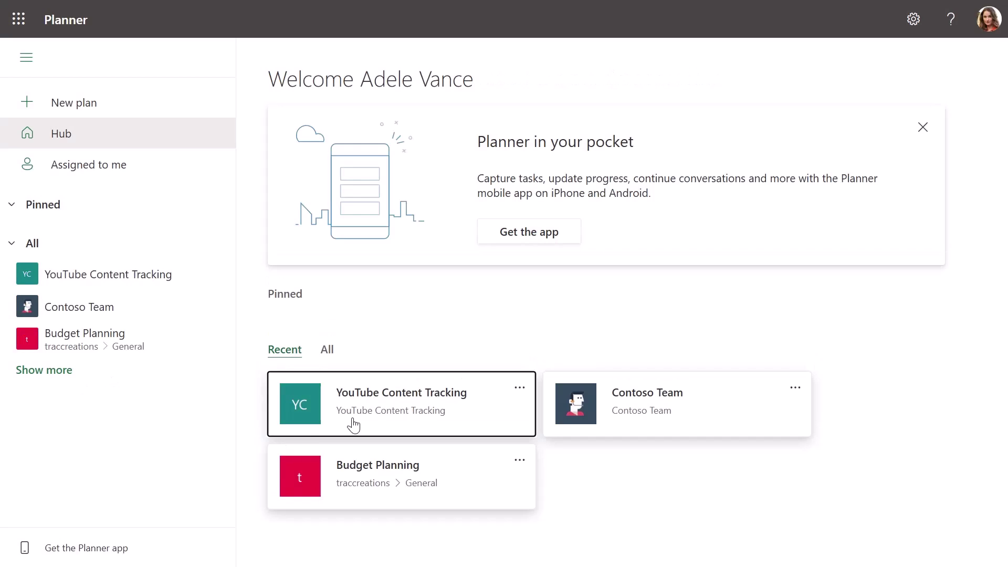
- Open the YouTube Content Tracking plan, and switch to Excel to view the Apr 4 report sheet
left_click(348, 421)
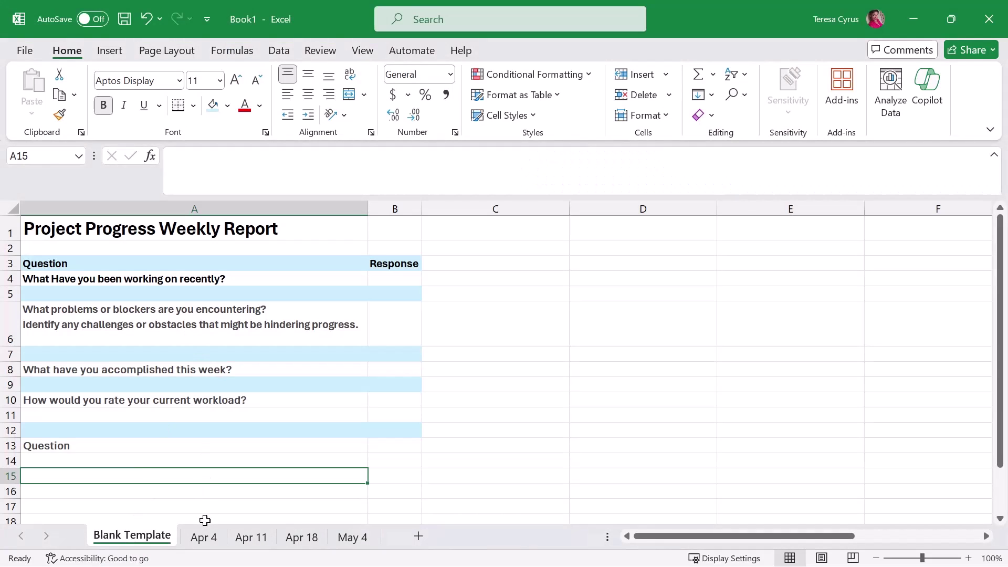
left_click(204, 536)
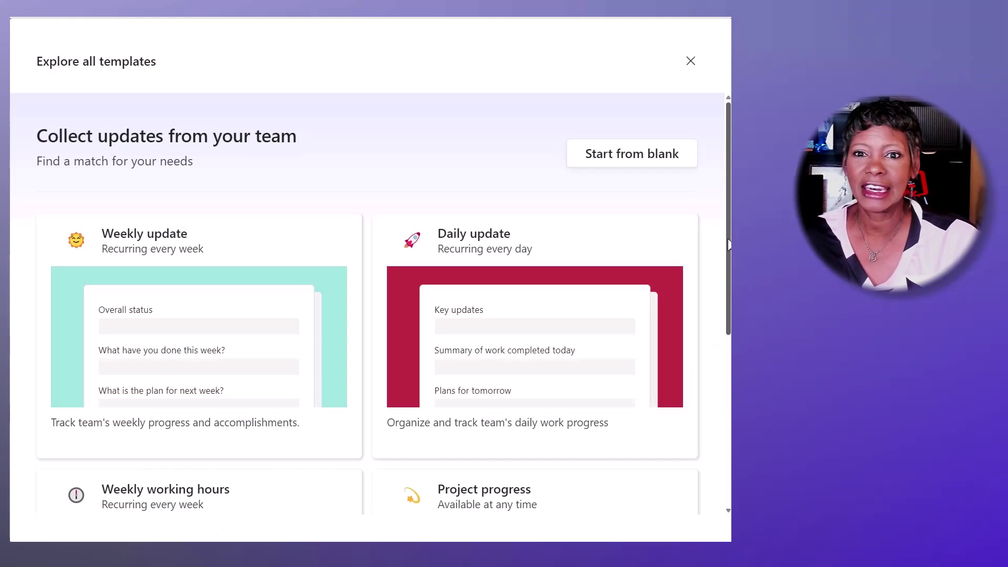
- Look through the templates for collecting updates from the team in Teams
scroll(728, 244, "down", 4)
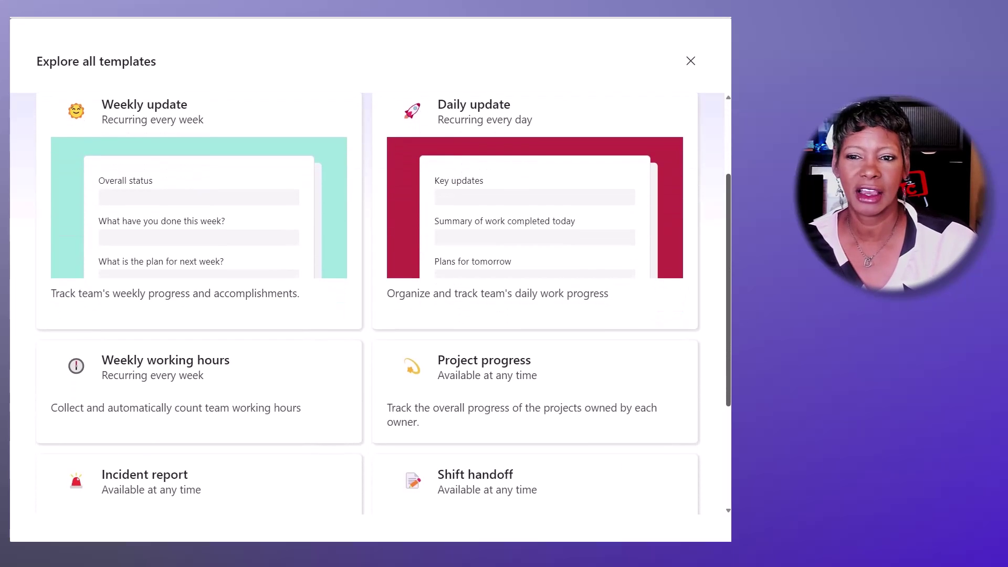
scroll(368, 302, "down", 3)
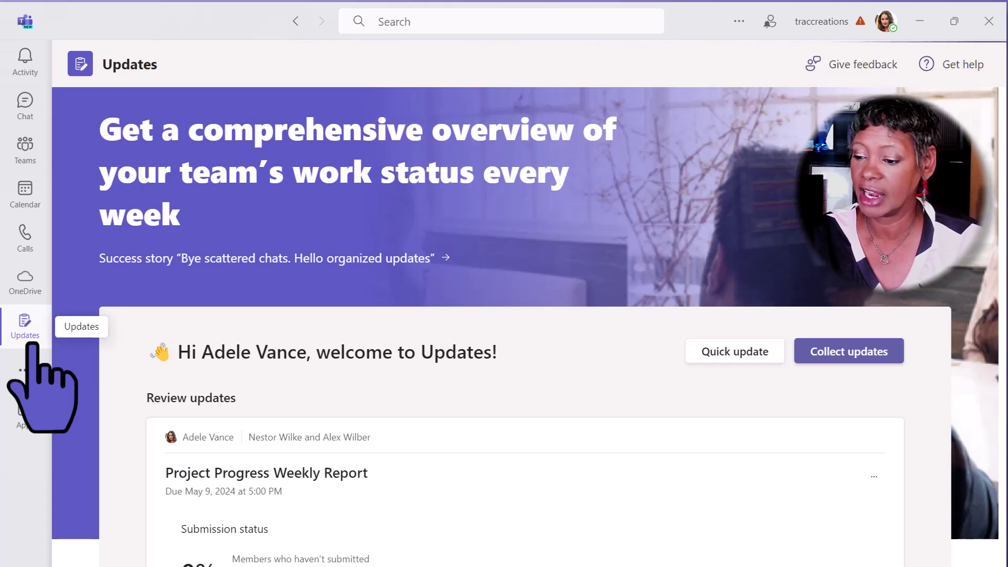
- View the list of additional Teams apps and the pin option for Updates, and dismiss both
left_click(37, 378)
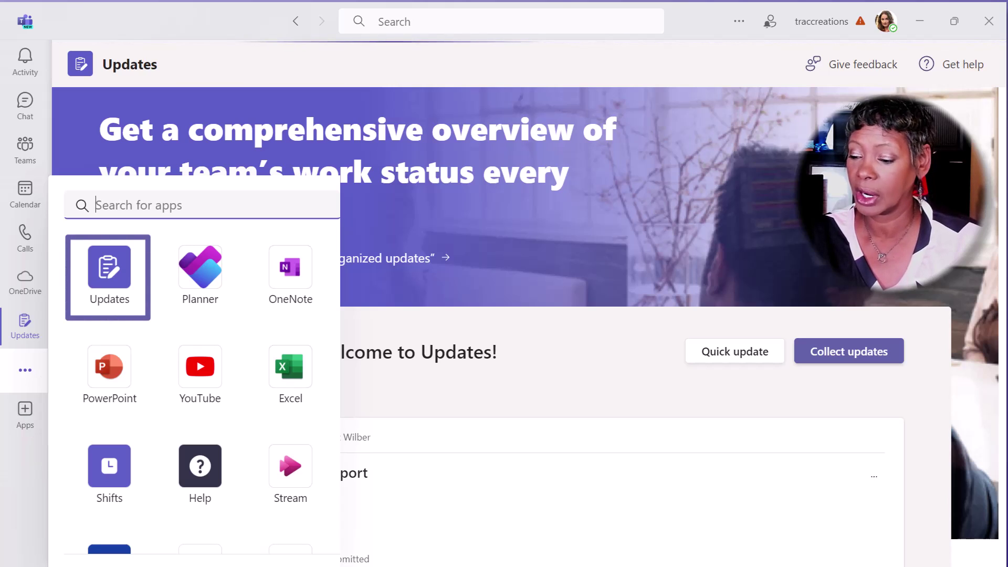
left_click(45, 385)
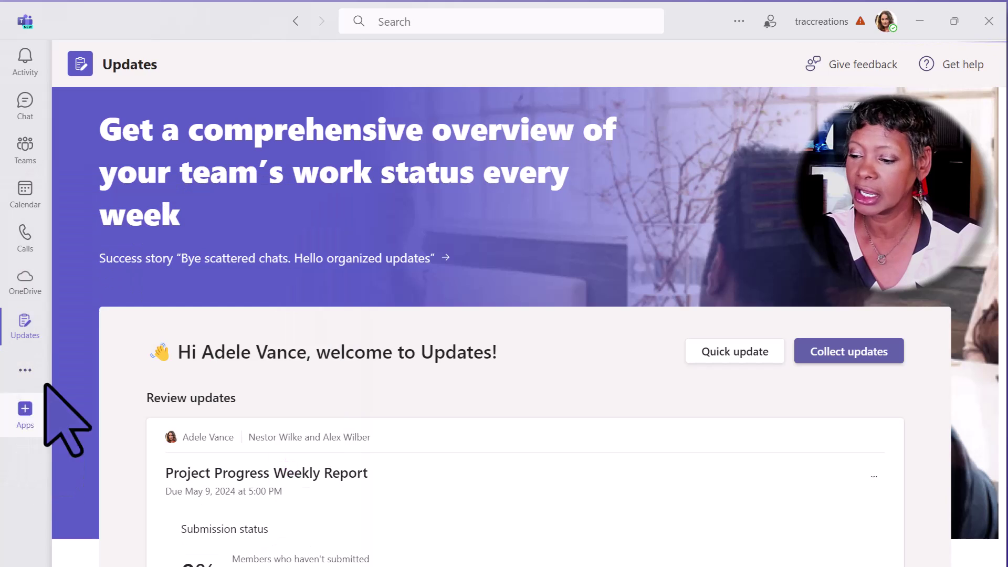
right_click(37, 341)
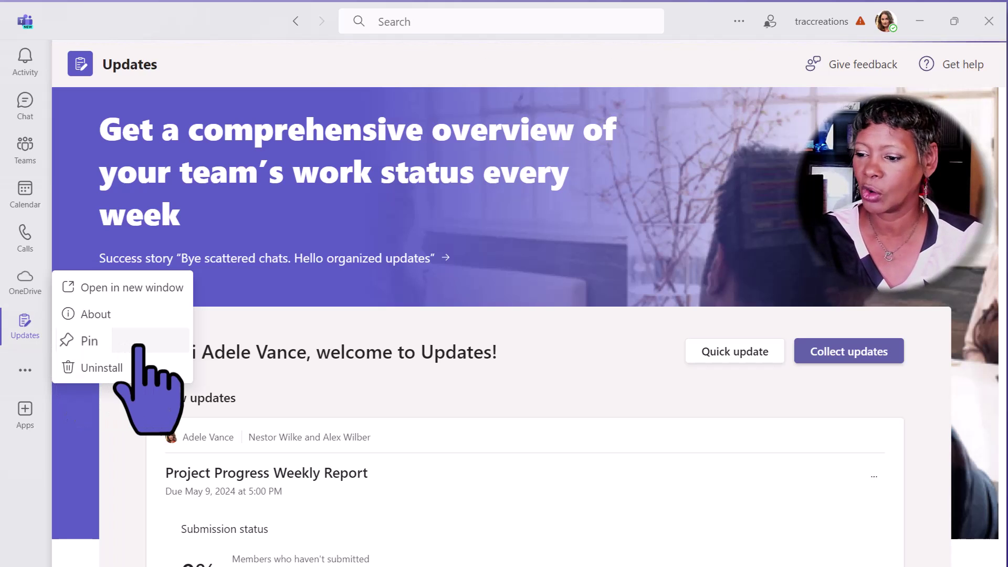
left_click(16, 509)
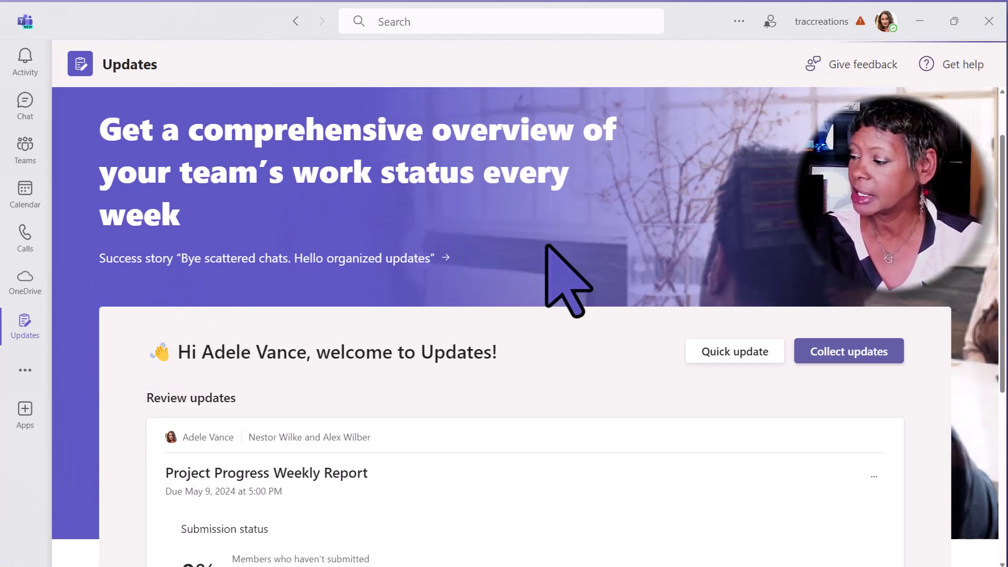
- Read through today's received Project Progress Weekly Report submission and close it
scroll(678, 386, "down", 5)
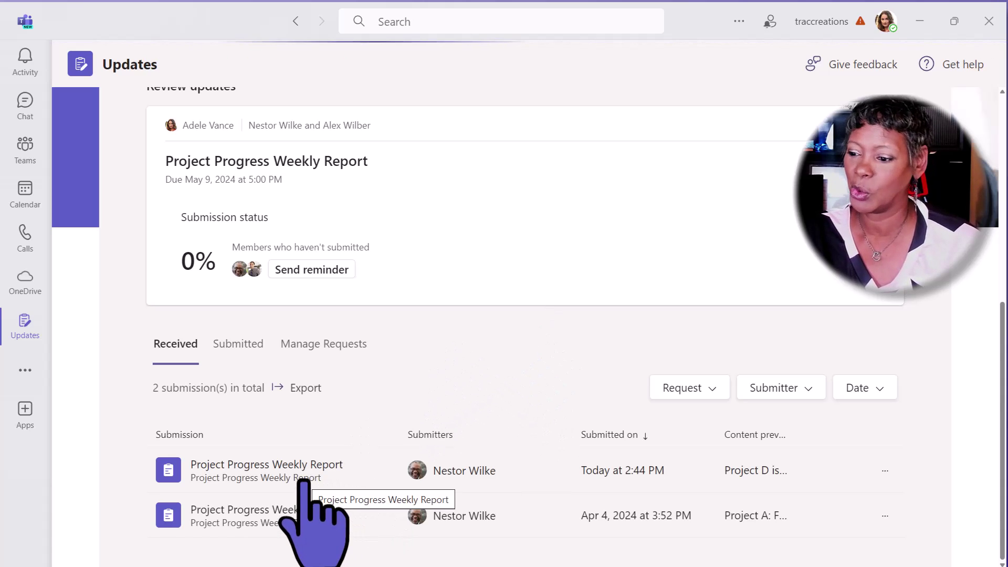
left_click(280, 475)
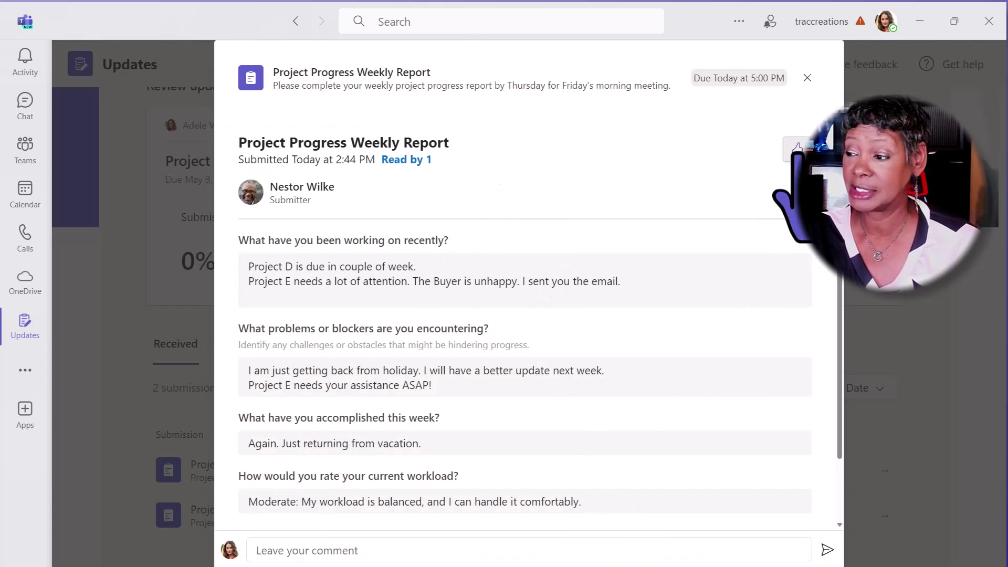
scroll(797, 148, "down", 2)
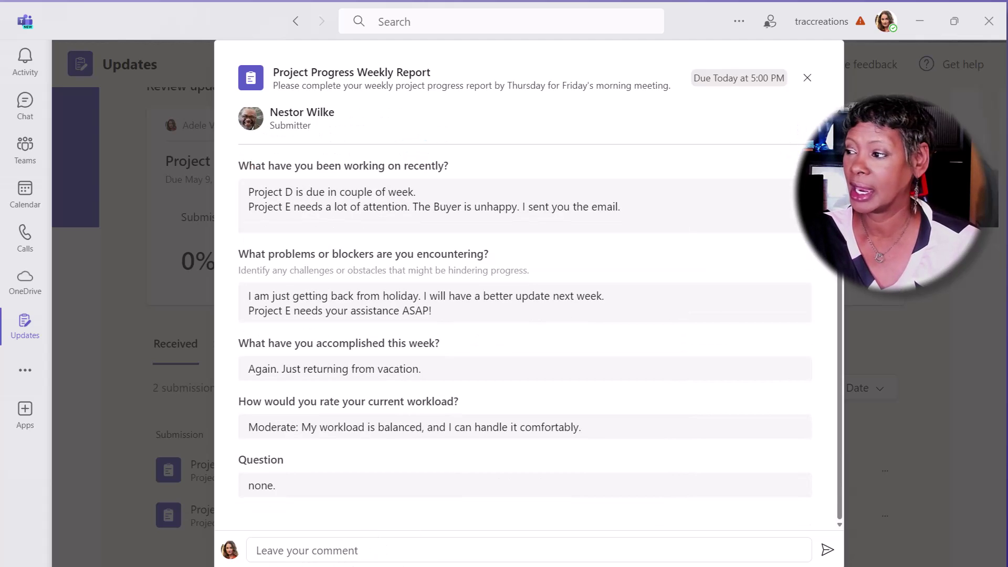
left_click(807, 78)
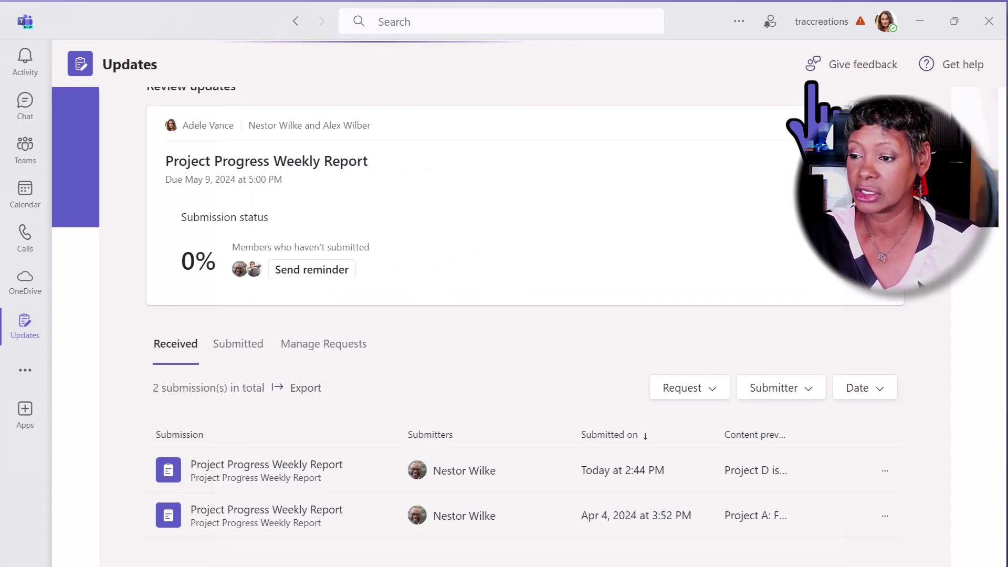
- View the edited Project Progress Weekly Report from the activity notifications and return to the Updates app
left_click(33, 73)
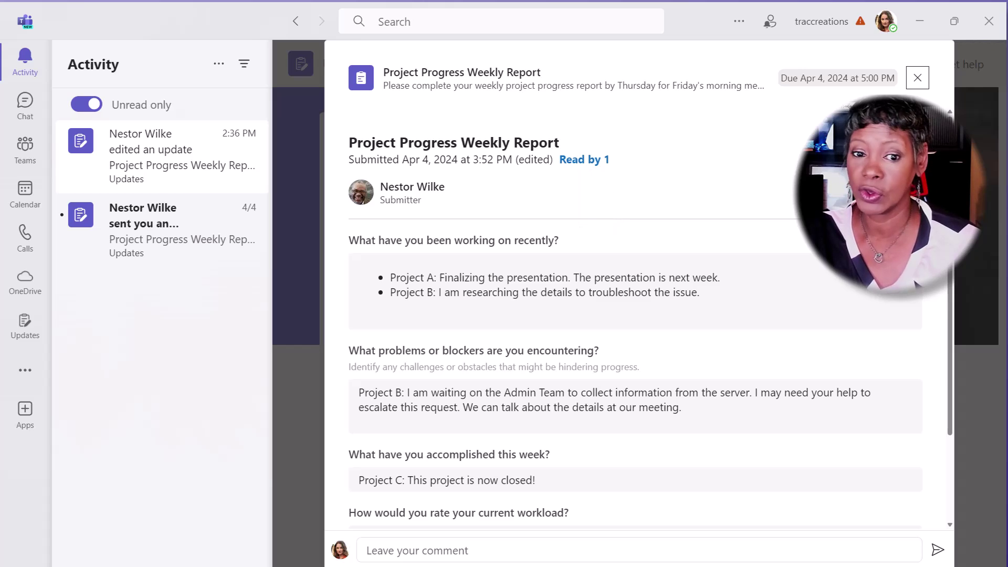
left_click(30, 332)
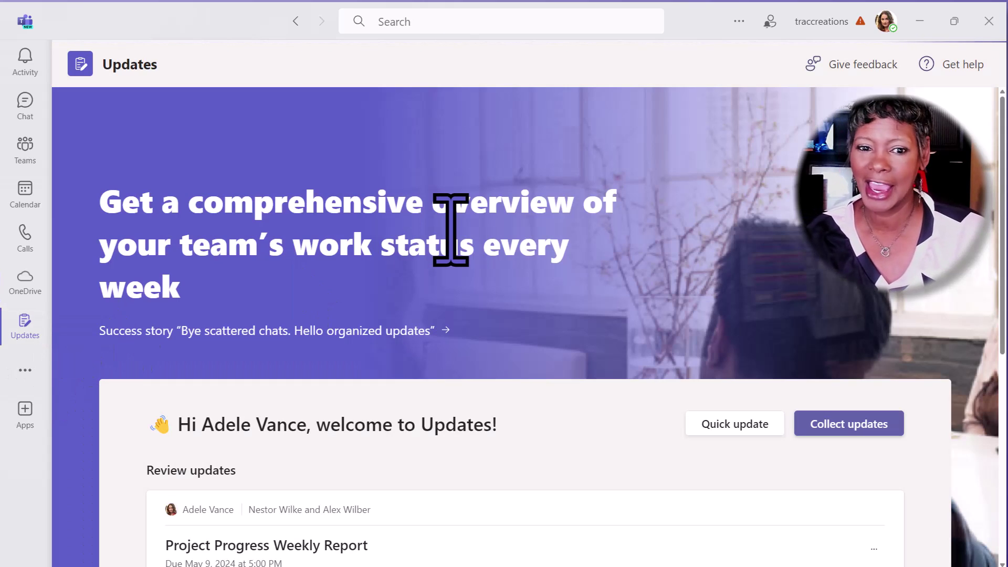
- Start a quick update and select its title for editing, leaving the wording as it is
scroll(462, 252, "down", 3)
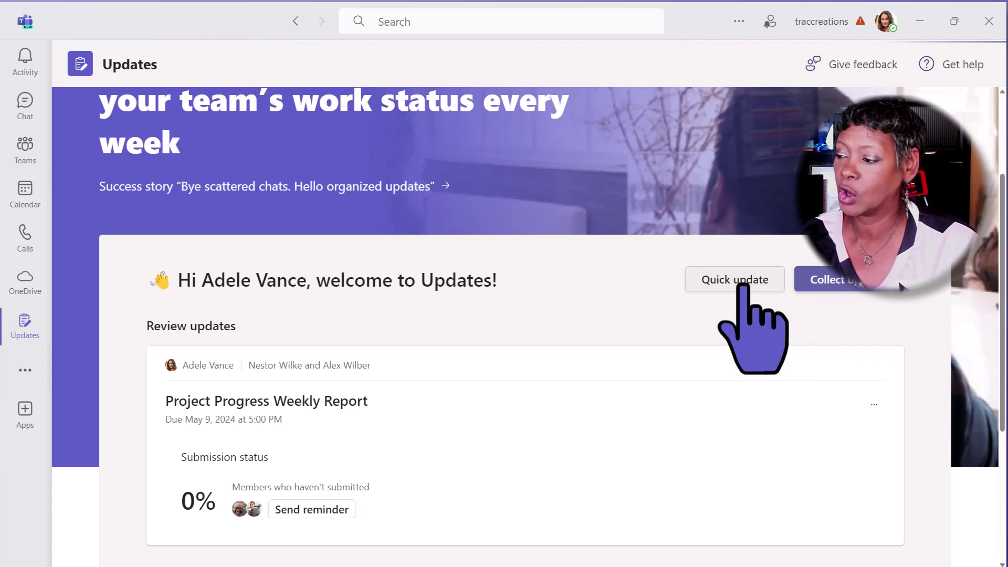
left_click(742, 284)
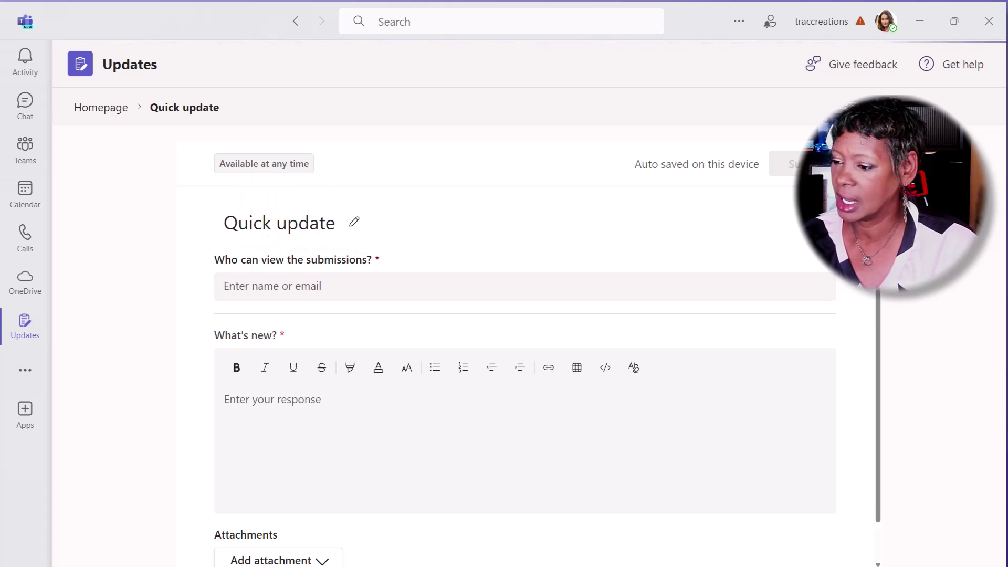
left_click(354, 221)
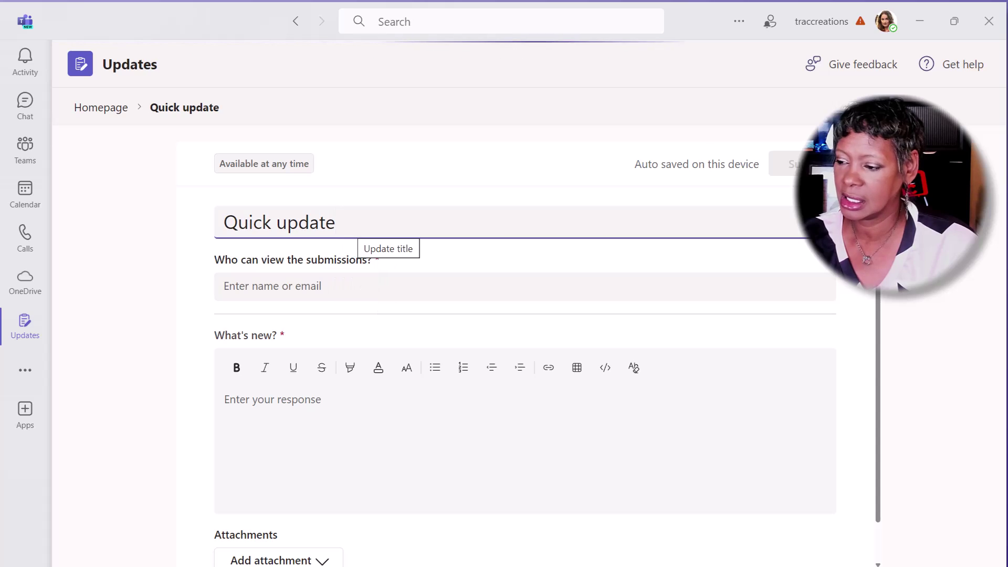
left_click_drag(336, 222, 196, 227)
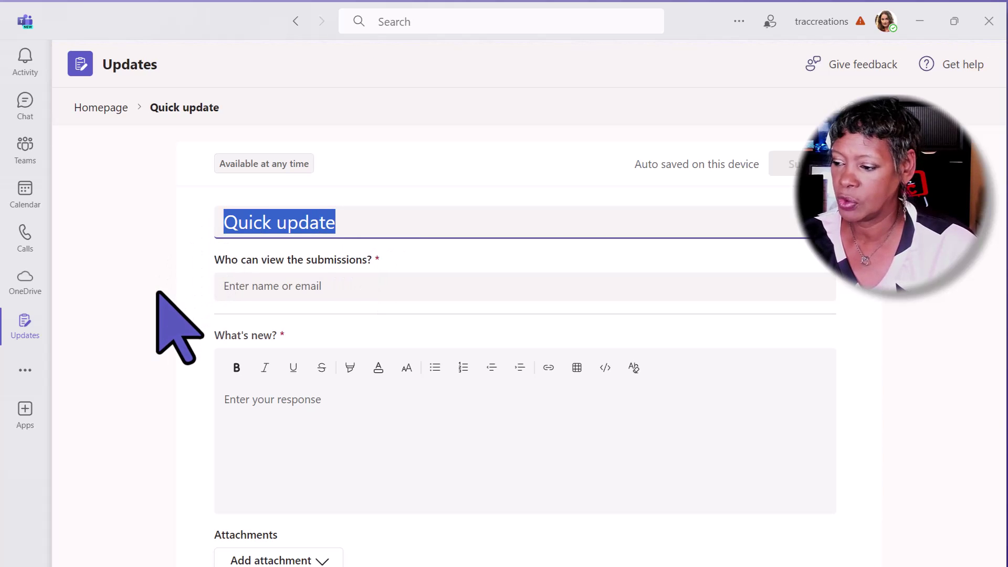
key("Tab")
key("Tab")
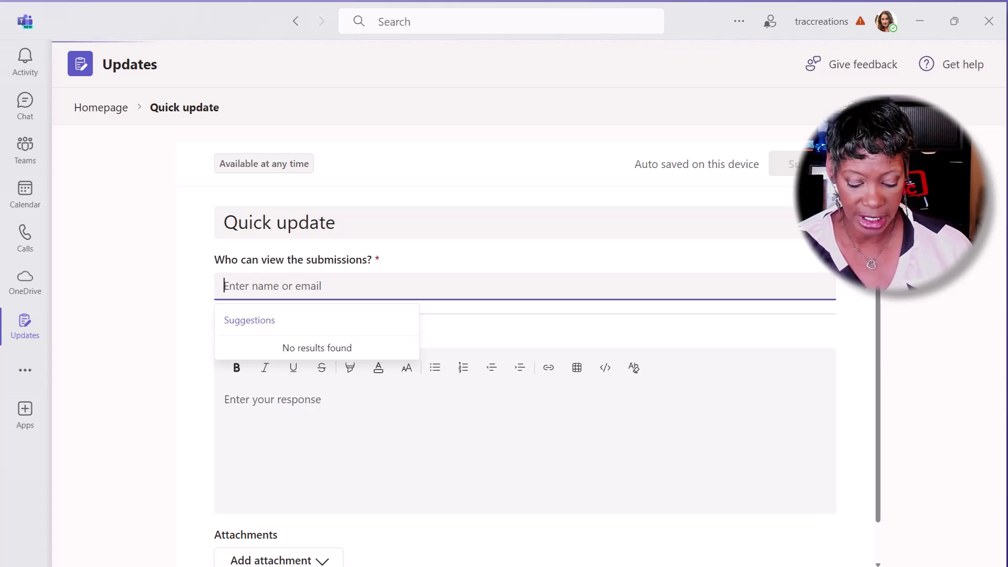
- Add a colleague as viewer of the quick update, view its response field and return to the Updates homepage
type("nwes")
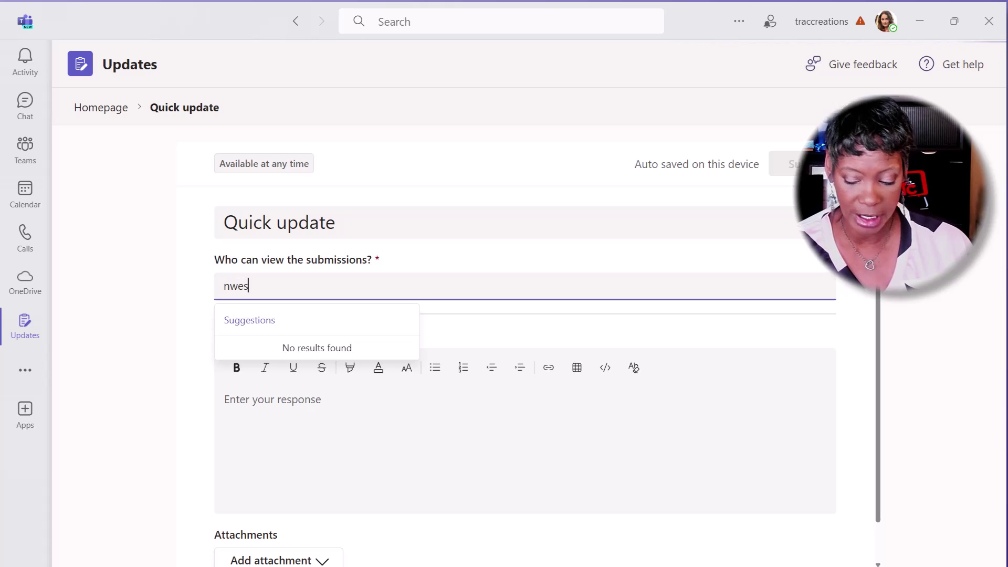
type("tor")
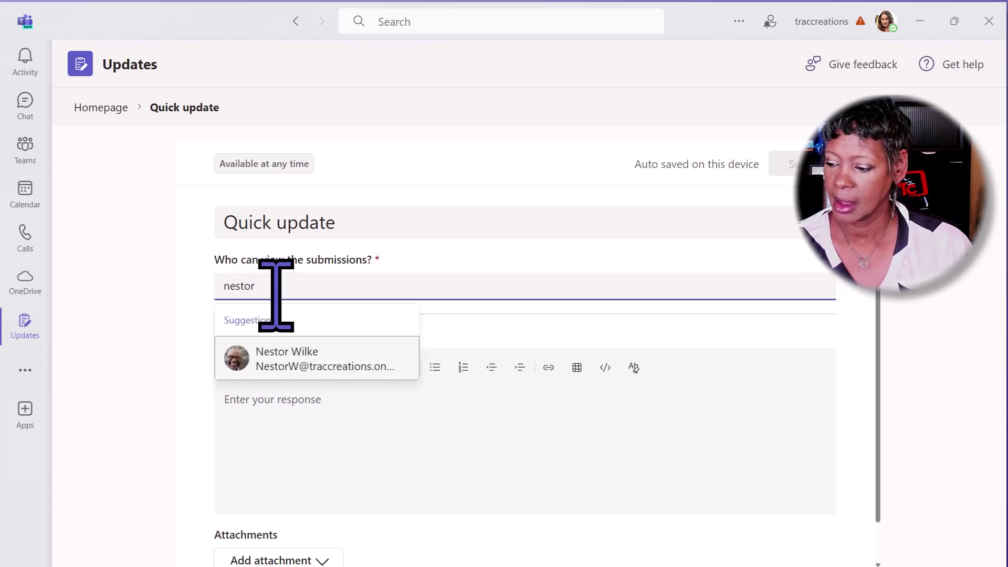
left_click(271, 350)
left_click(272, 399)
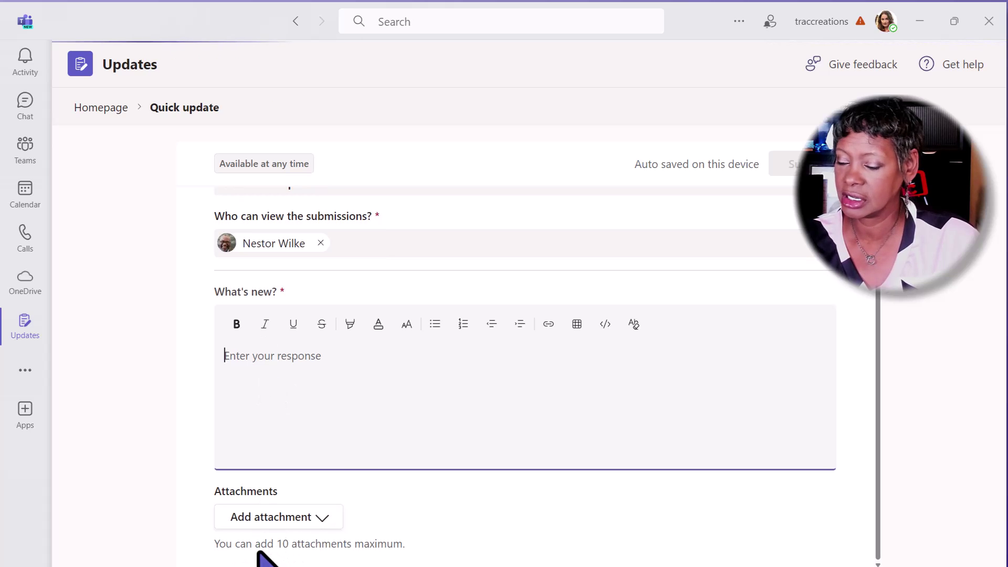
left_click(100, 107)
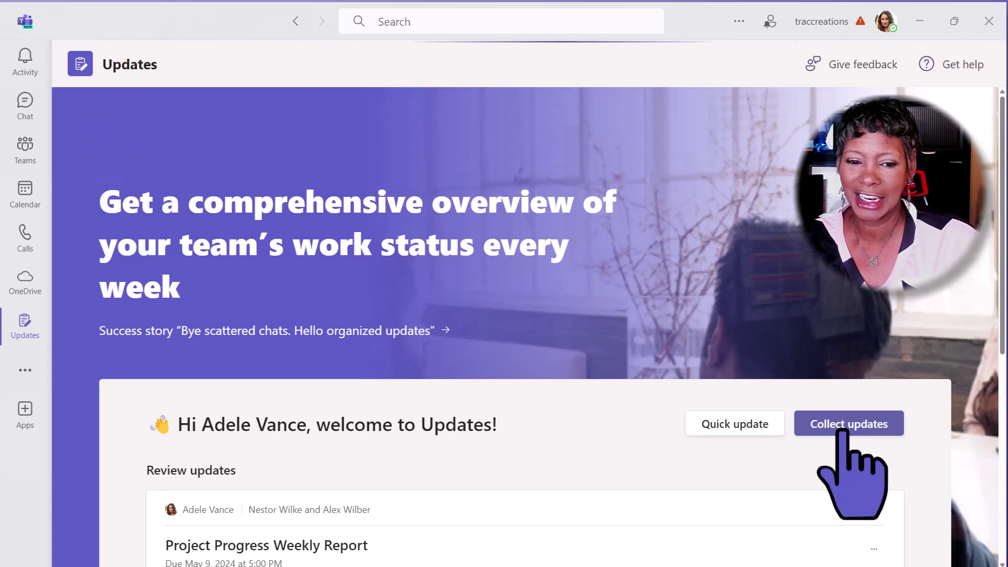
- Browse all the templates for collecting team updates and close the template gallery
left_click(842, 426)
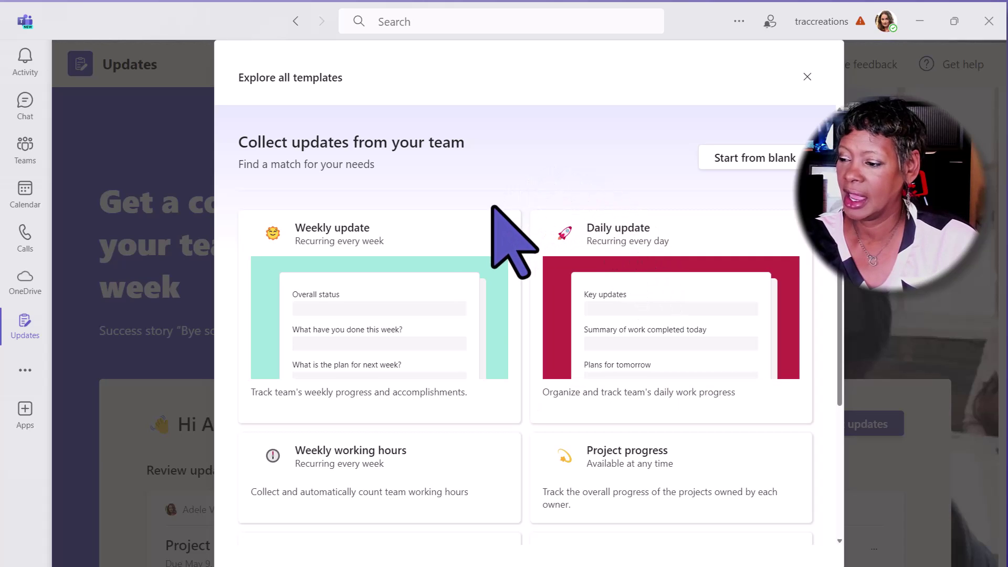
mouse_move(470, 231)
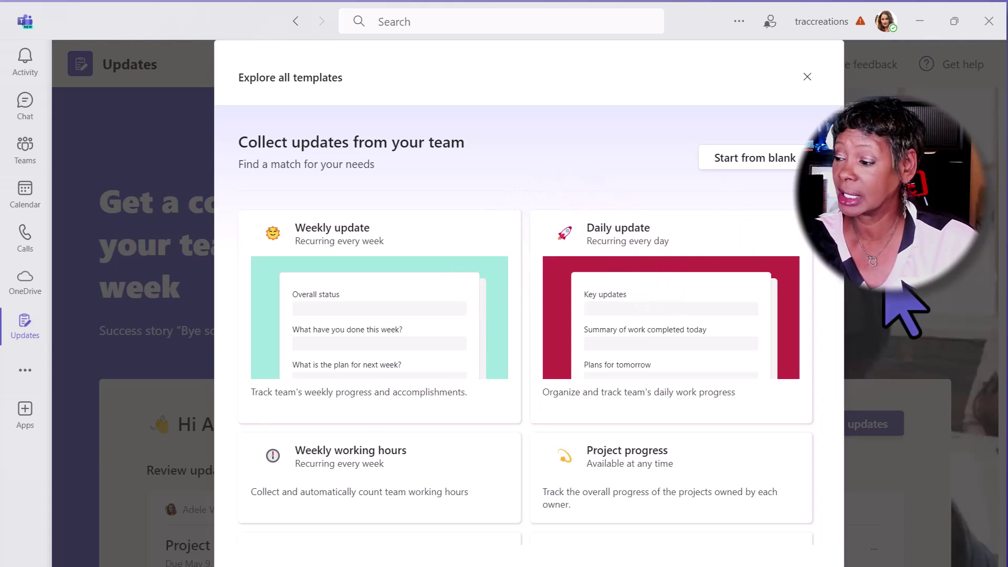
scroll(832, 357, "down", 3)
scroll(825, 353, "down", 1)
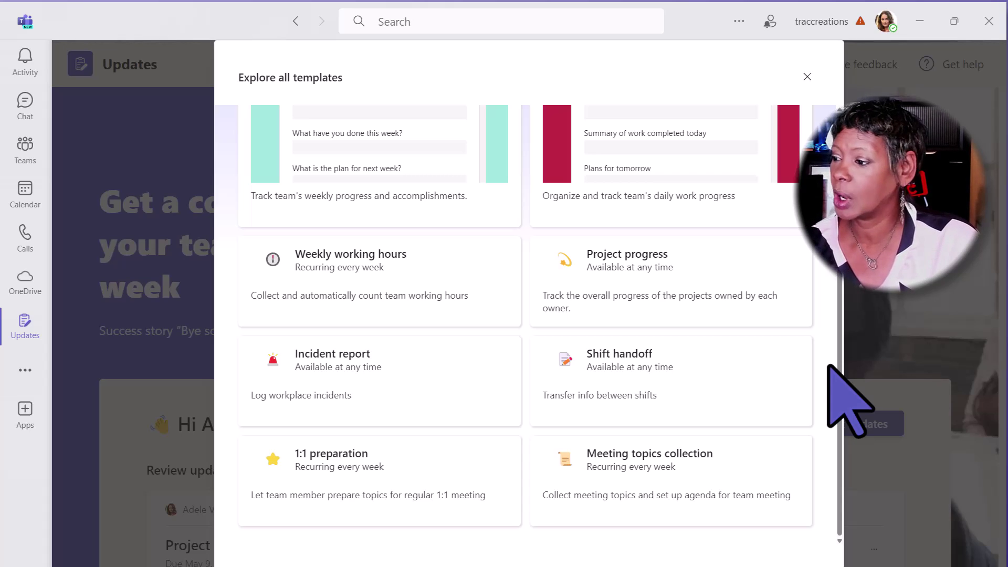
scroll(767, 167, "up", 5)
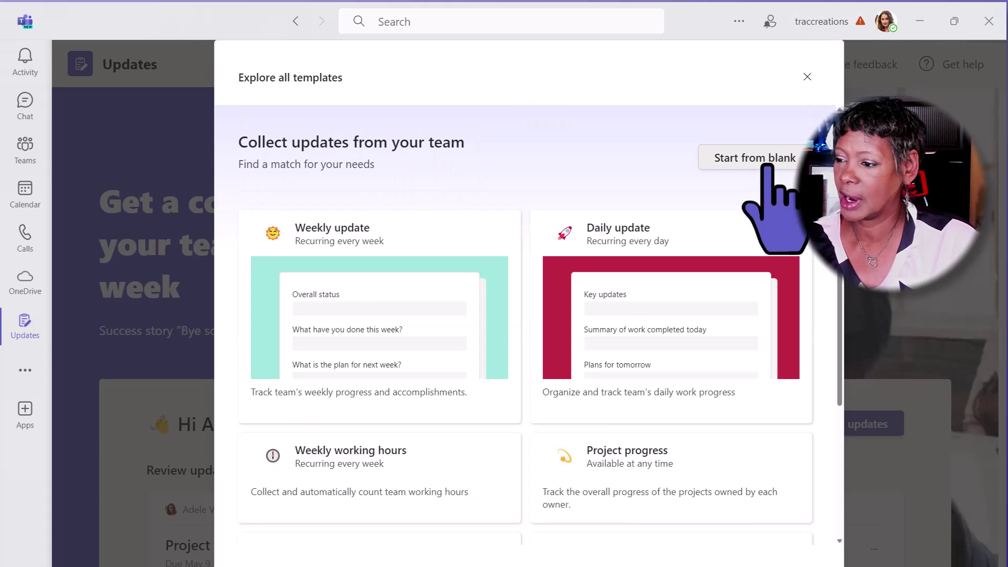
left_click(808, 78)
- Open the existing Project Progress Weekly Report request for editing and make its title editable
scroll(530, 452, "down", 3)
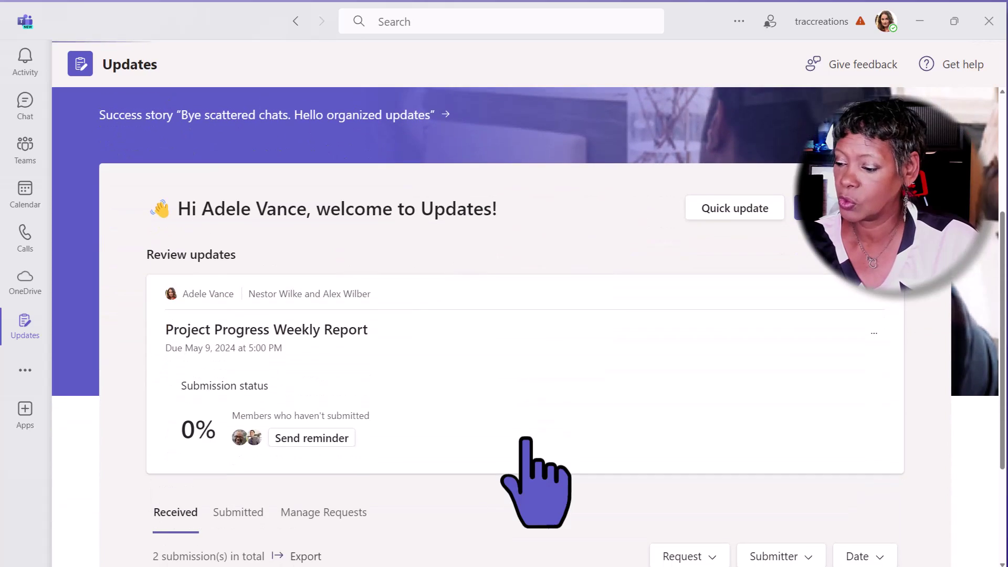
scroll(525, 440, "down", 3)
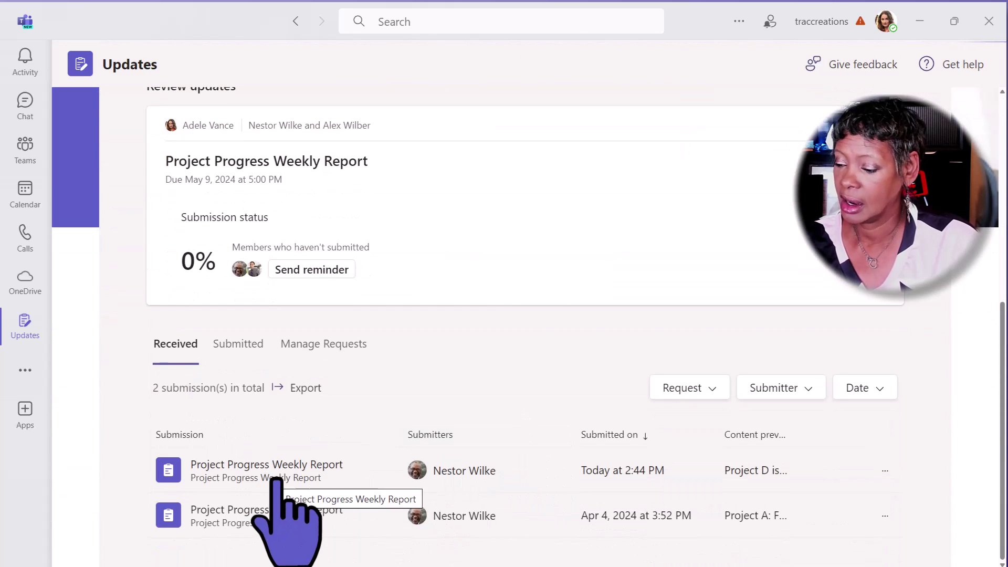
left_click(330, 348)
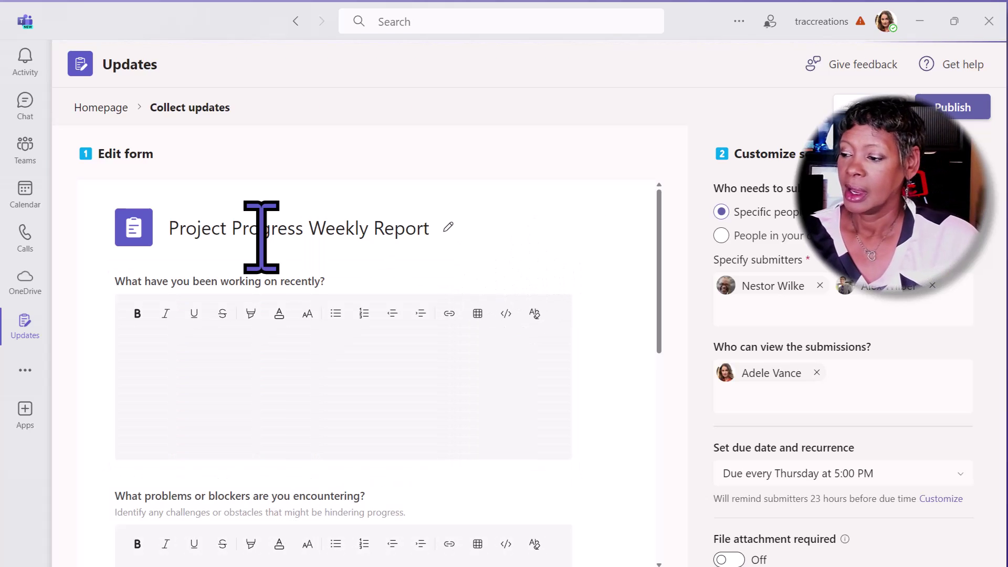
left_click(449, 231)
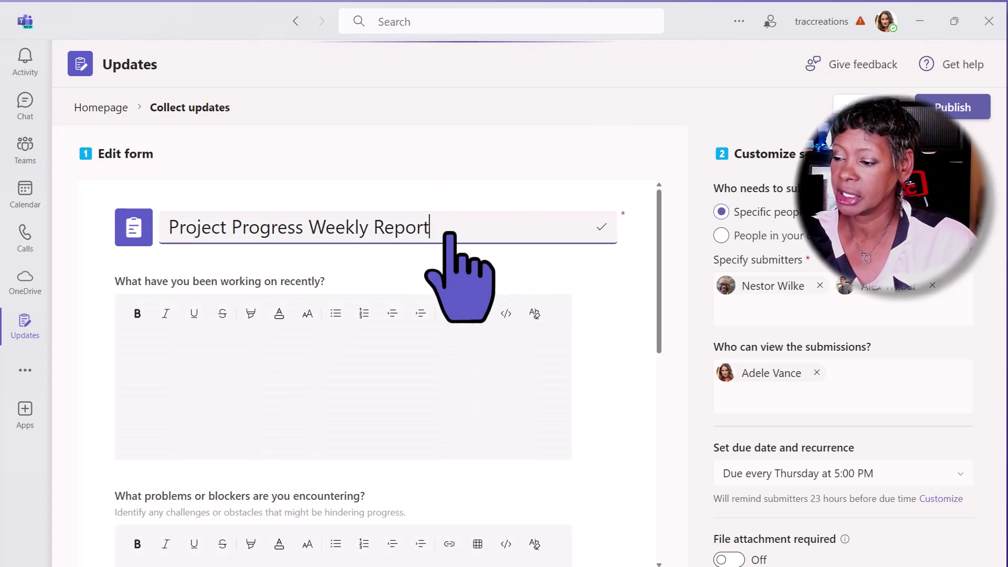
left_click(140, 283)
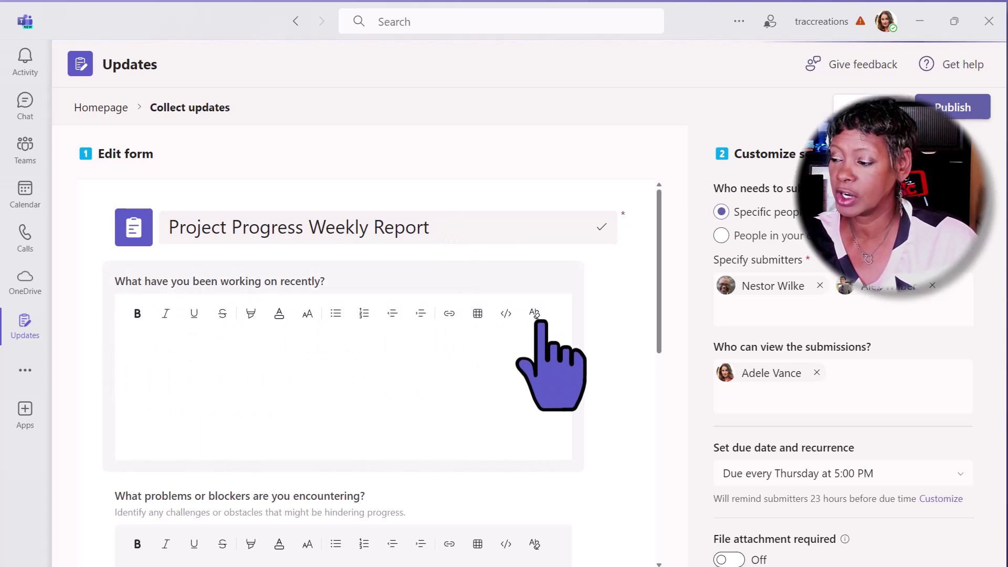
- Add a short text question titled "Demo" at the end of the report form
scroll(541, 323, "down", 5)
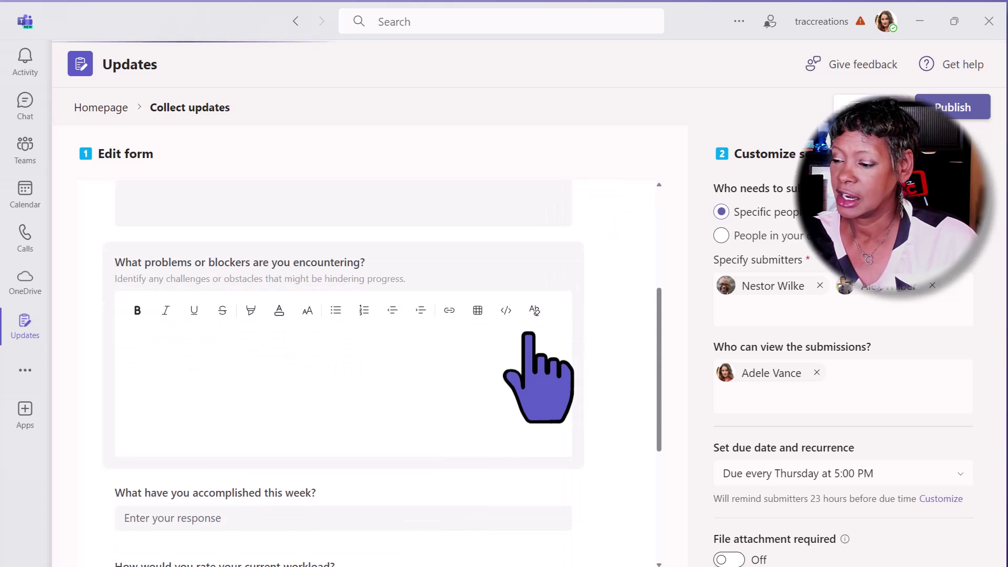
scroll(528, 336, "down", 4)
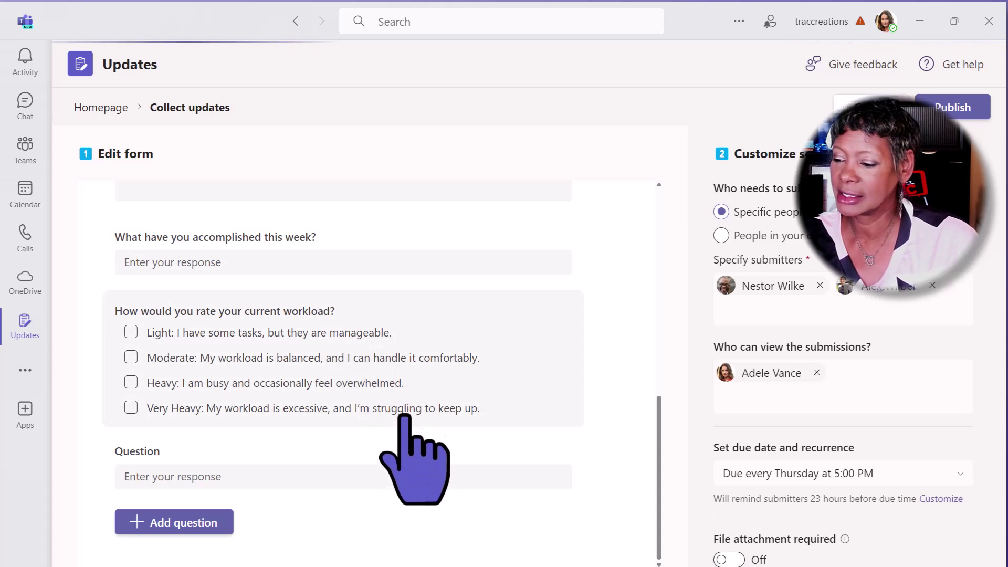
left_click(173, 522)
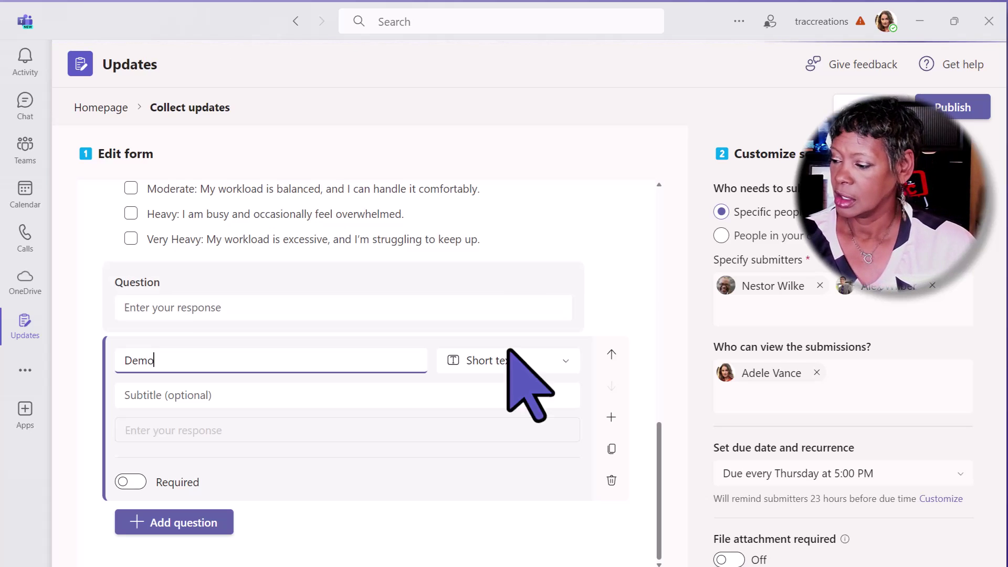
- View the answer types available for the "Demo" question and keep it as short text
left_click(565, 361)
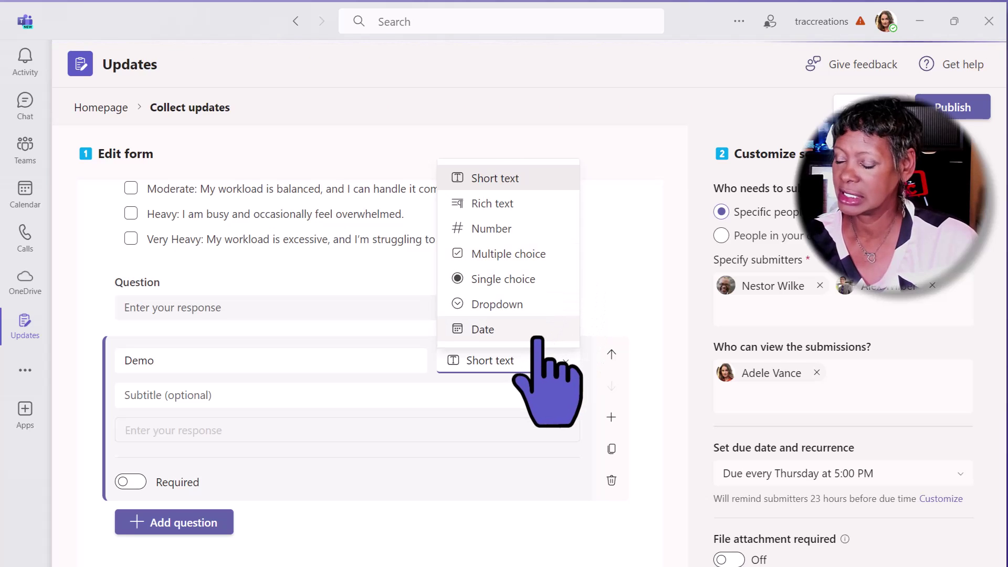
left_click(465, 559)
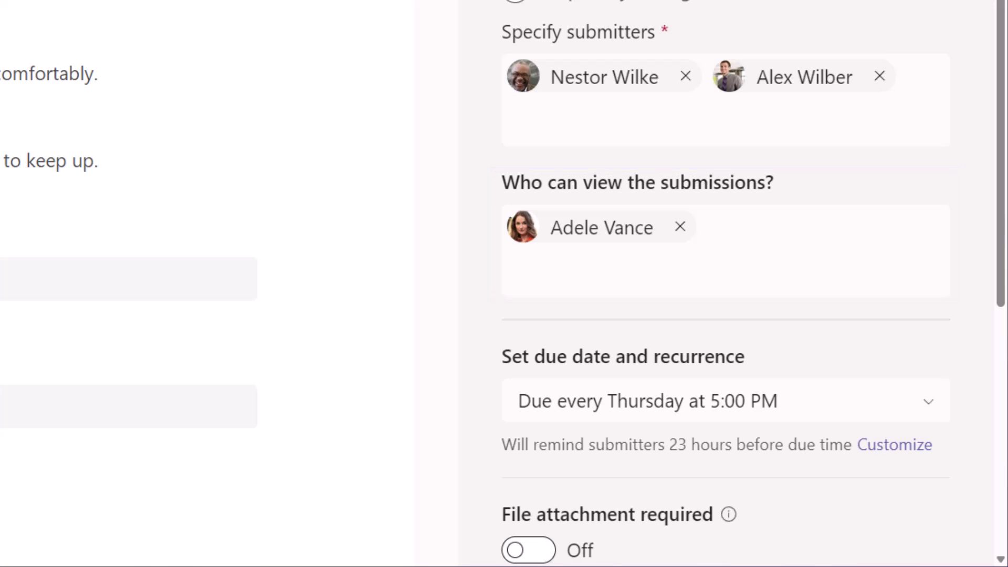
- Choose a weekly recurrence for the report's due date and view the available repeat intervals
scroll(724, 284, "down", 5)
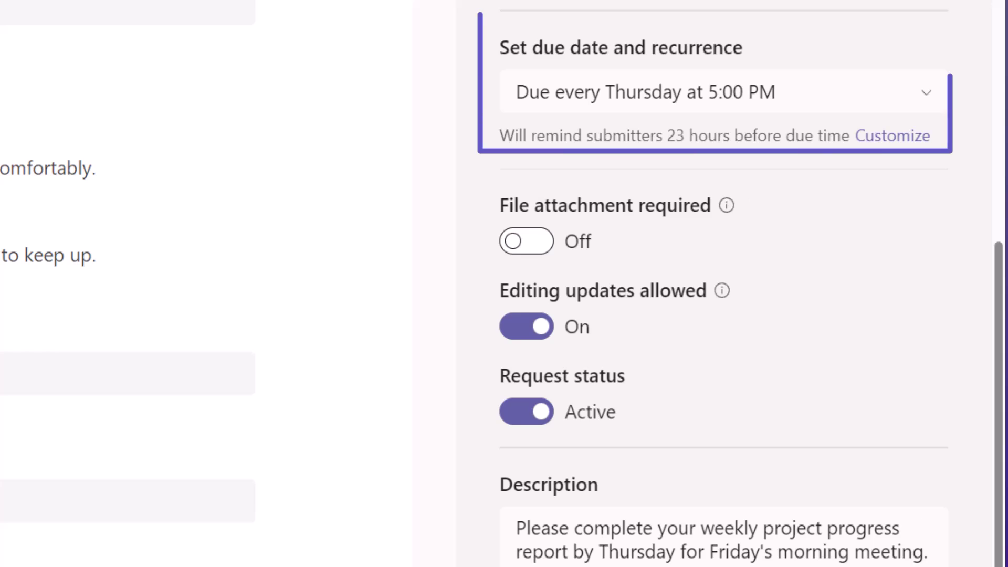
left_click(925, 92)
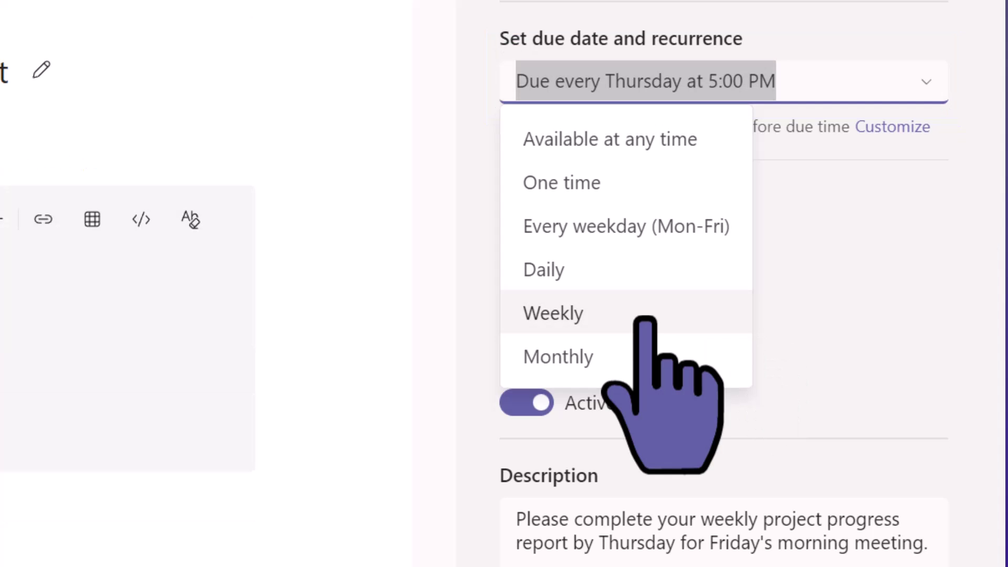
left_click(645, 315)
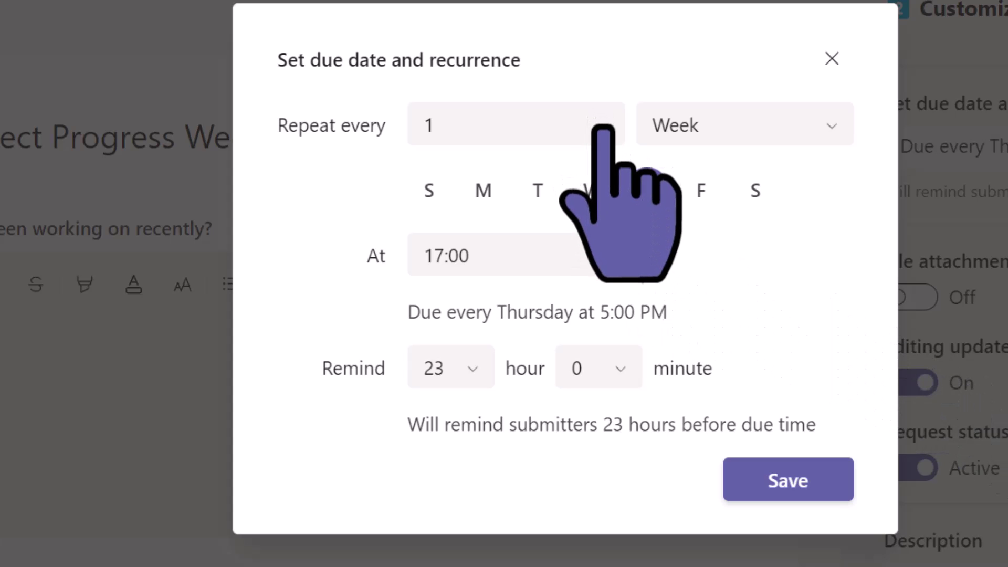
left_click(603, 129)
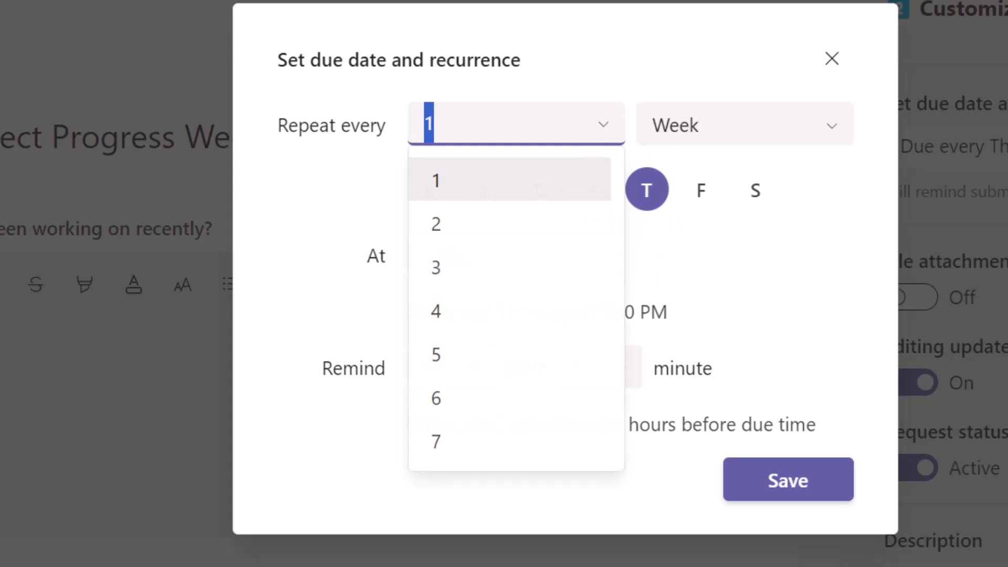
key("Escape")
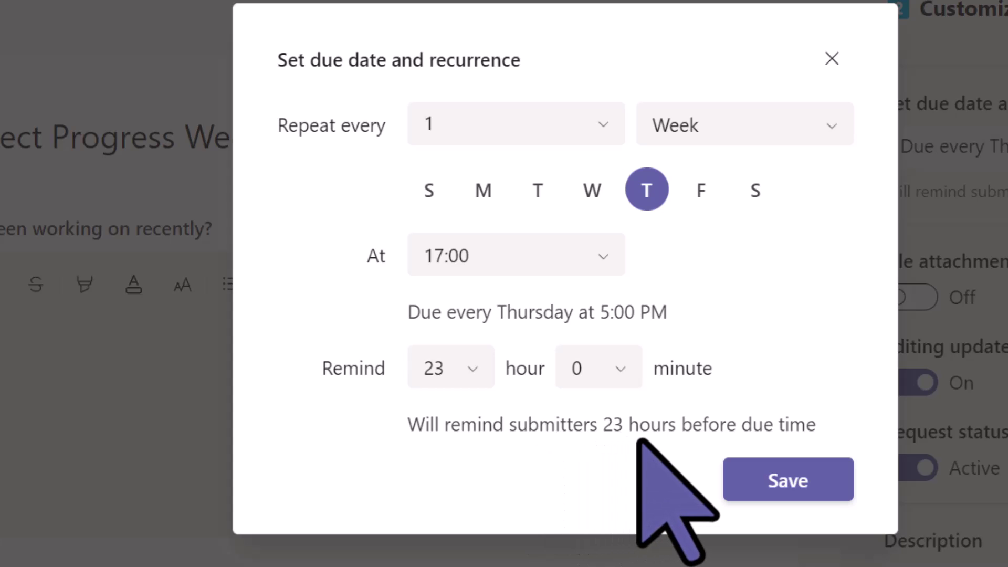
- View the hour options for the submitter reminder and save the weekly due date and recurrence settings
left_click(473, 374)
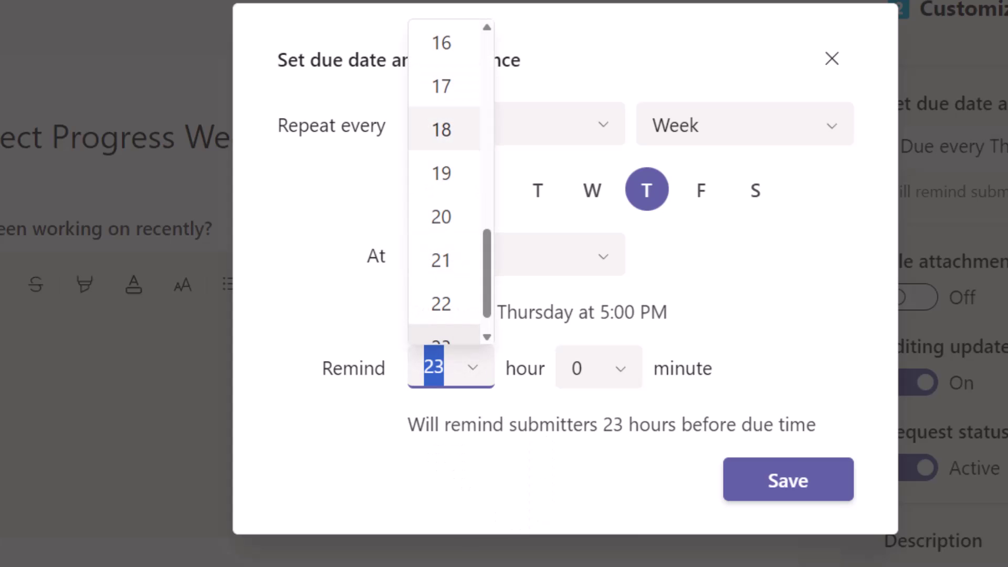
key("Escape")
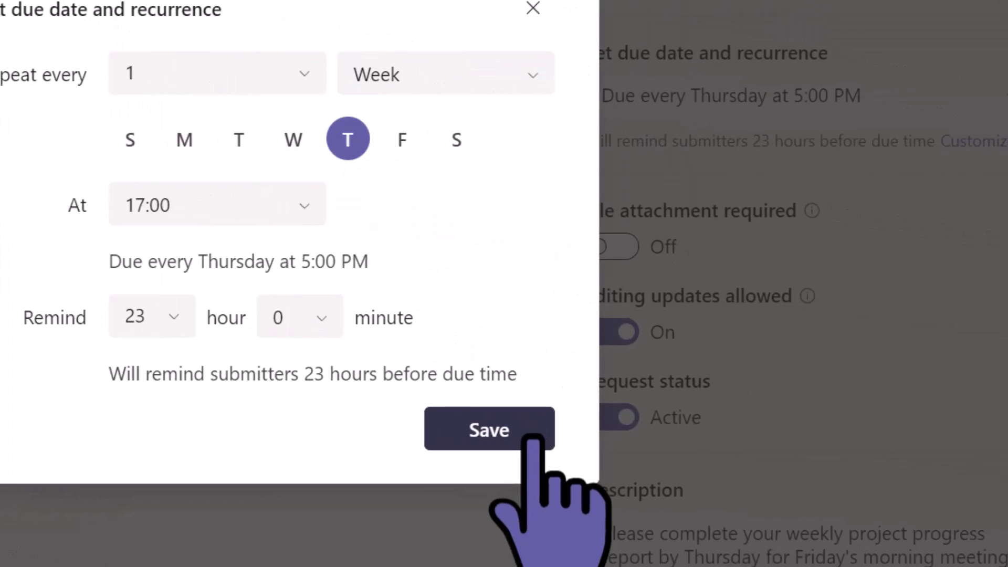
left_click(812, 486)
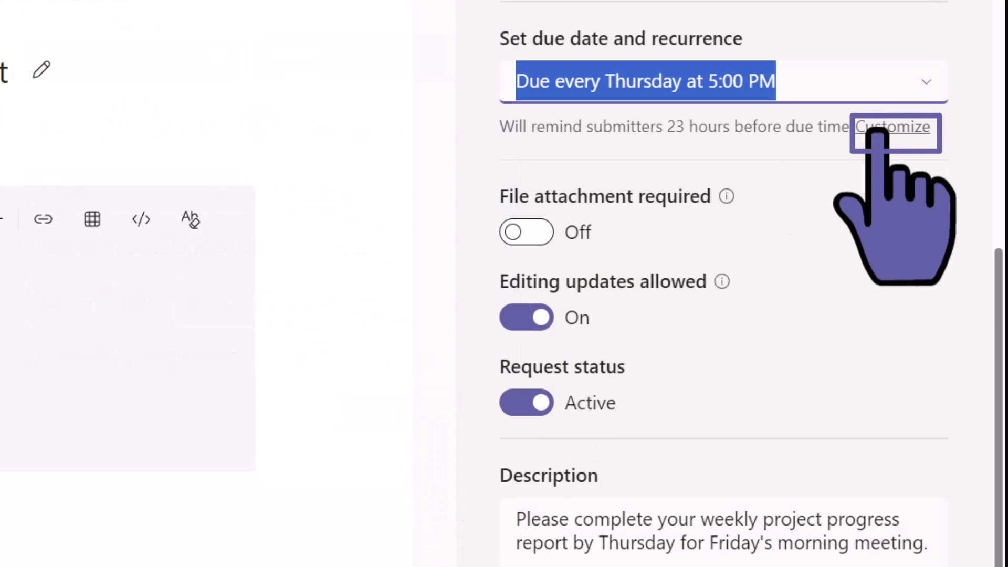
left_click(892, 126)
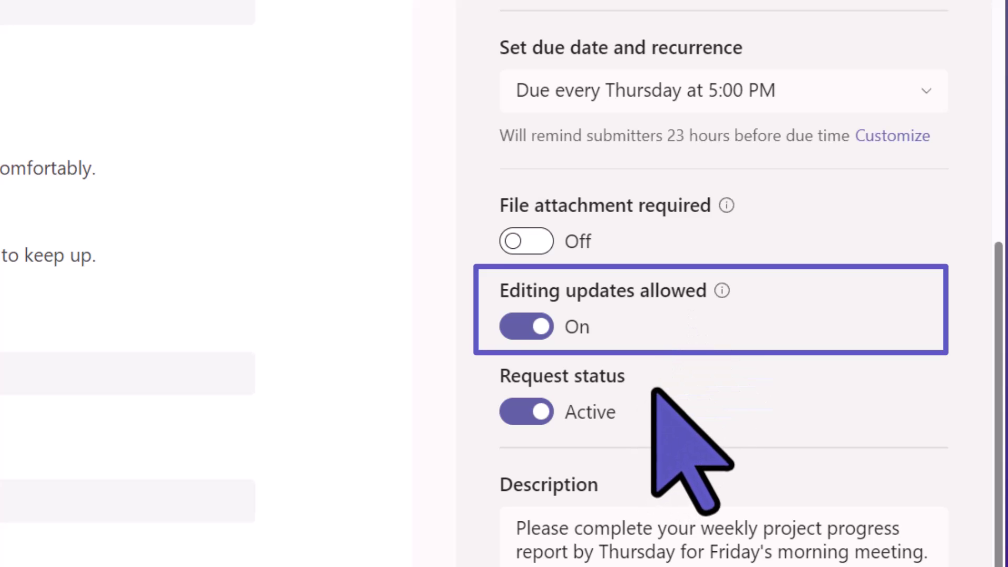
- Review the remaining submission settings down to the description, and return to the beginning of the report form
scroll(669, 389, "down", 1)
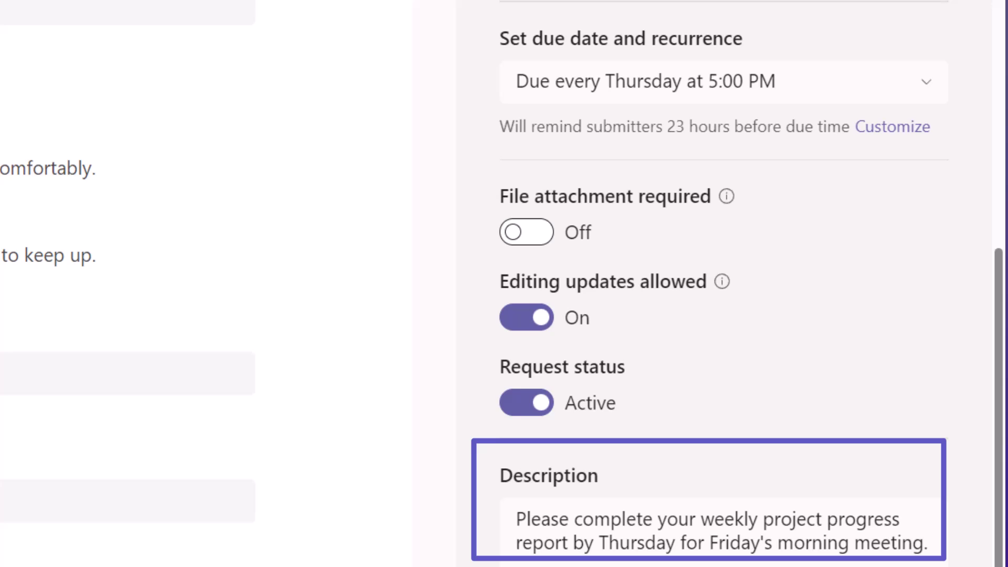
scroll(657, 427, "up", 4)
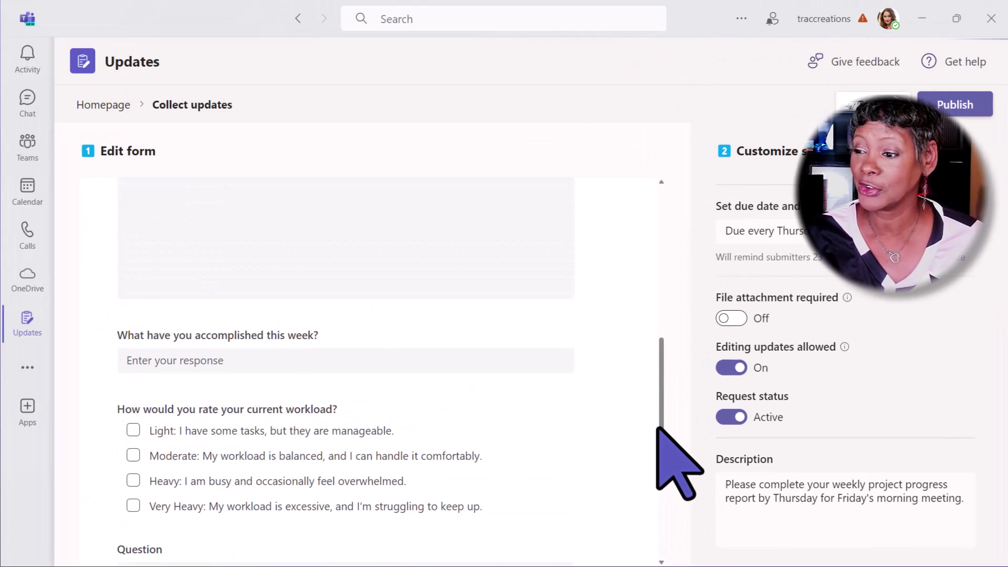
scroll(657, 428, "up", 5)
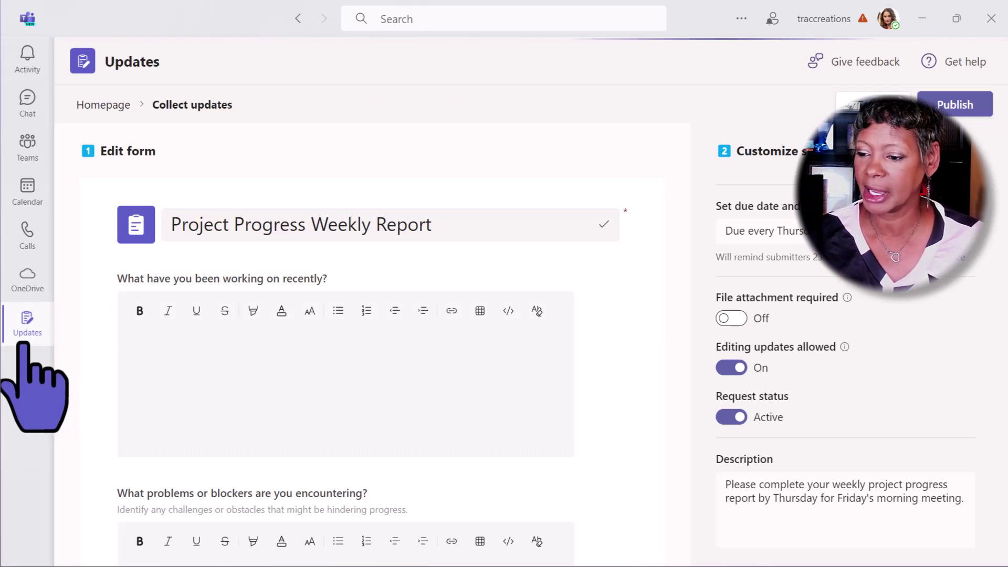
- From the submitter's activity feed, open the ongoing May 9, 2024 update of the Project Progress Weekly Report
left_click(27, 323)
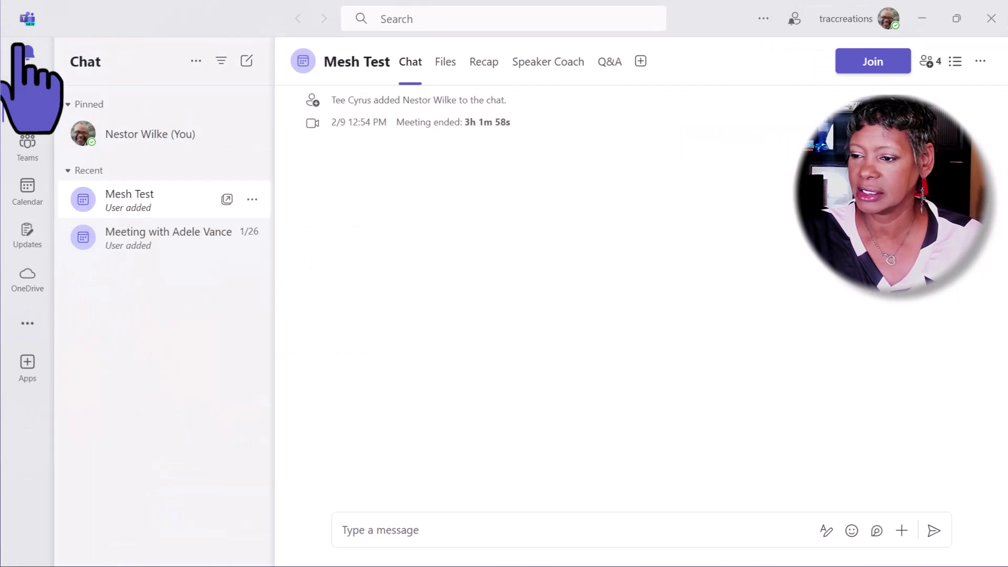
left_click(27, 53)
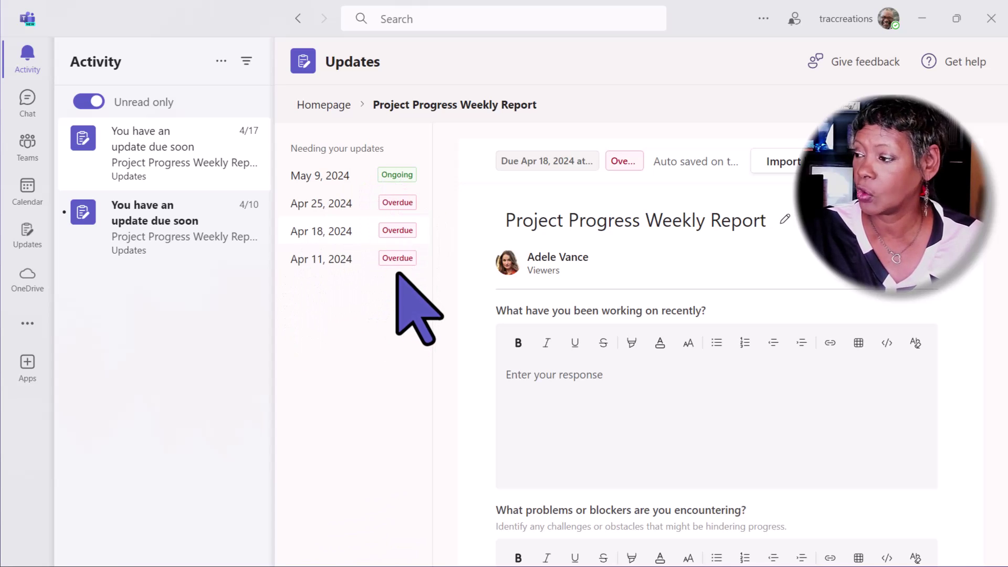
left_click(325, 176)
- Look through the report's questions and view the options for adding an attachment
scroll(717, 368, "down", 5)
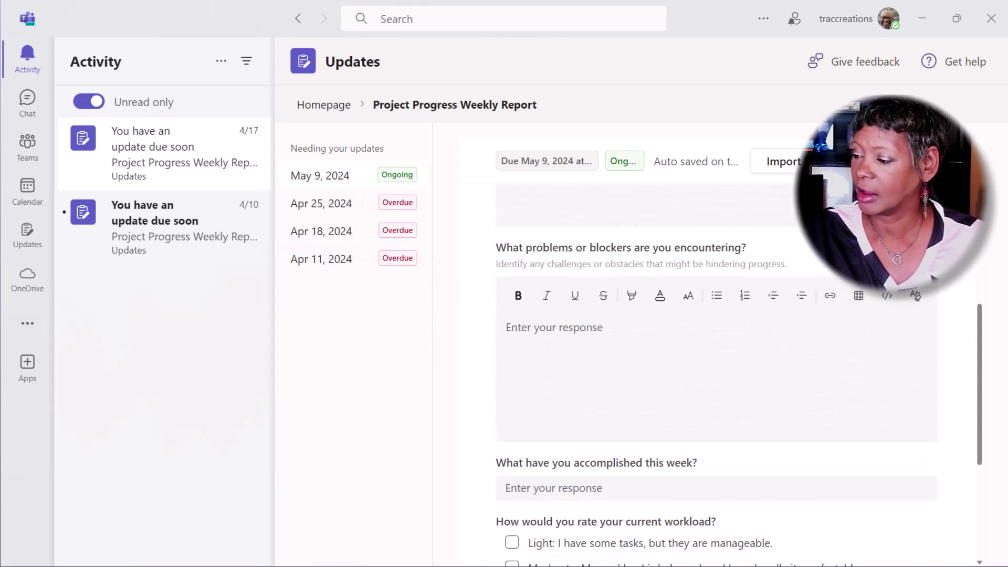
scroll(589, 394, "down", 3)
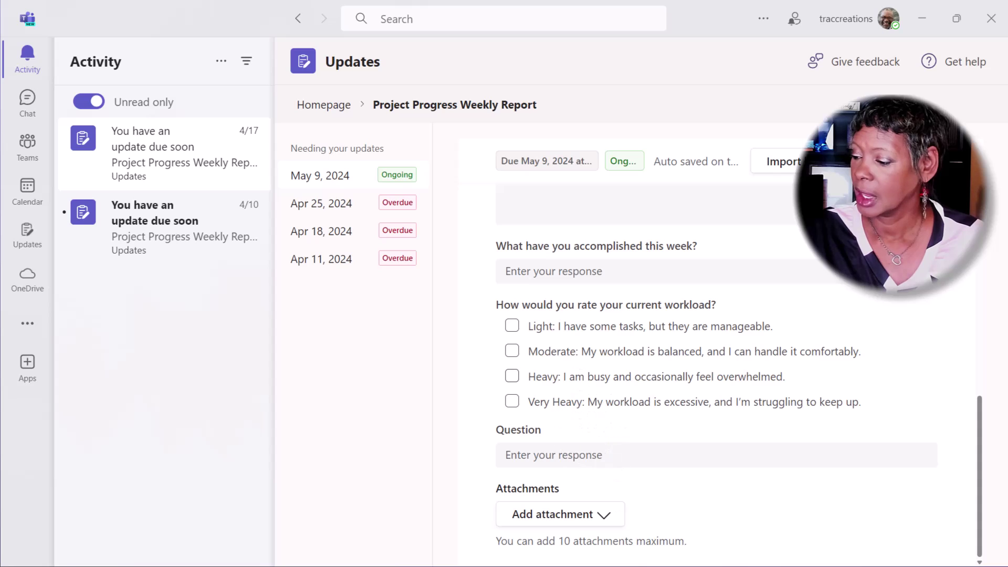
left_click(601, 517)
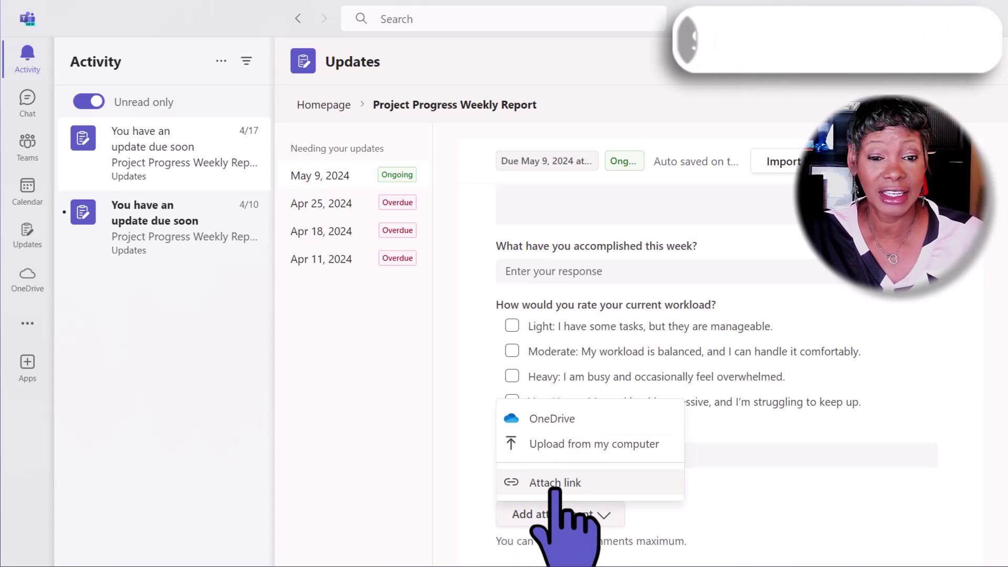
key("Escape")
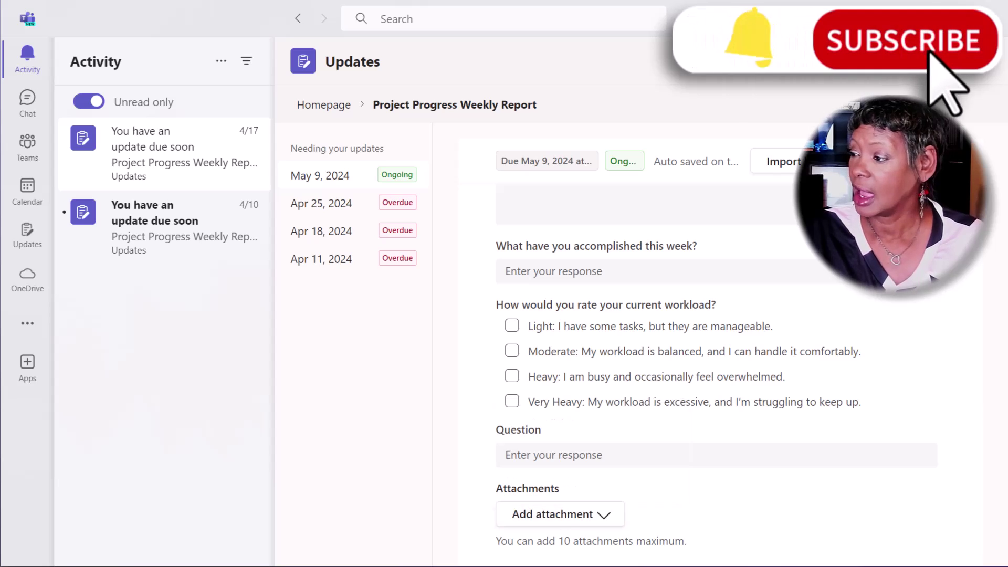